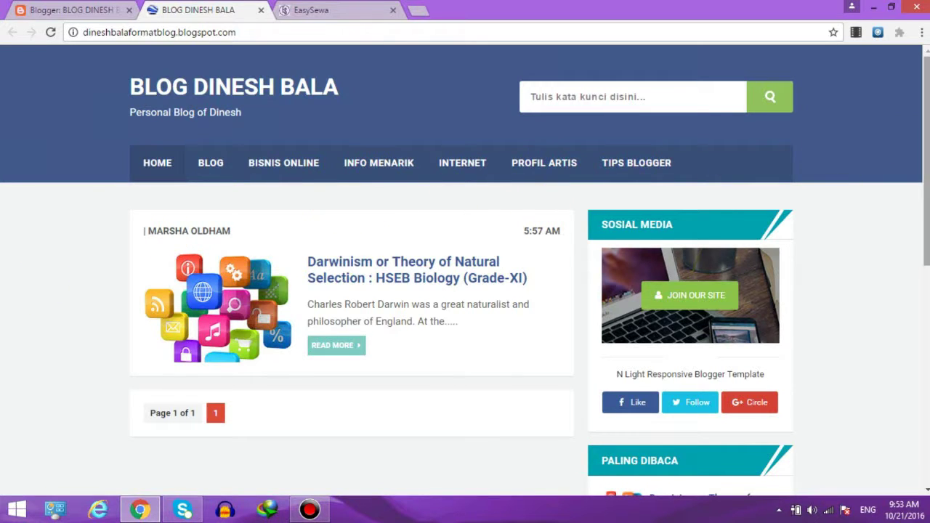
Scroll up and down the blog page to inspect its sidebar widgets
scroll(823, 167, "down", 2)
scroll(823, 167, "down", 2)
scroll(823, 167, "down", 3)
scroll(872, 216, "up", 3)
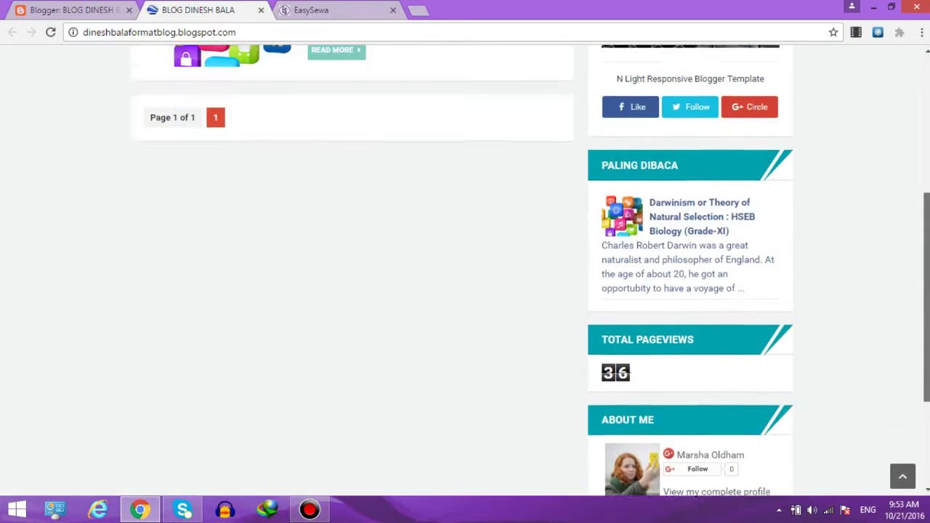
scroll(872, 216, "up", 3)
scroll(872, 216, "up", 2)
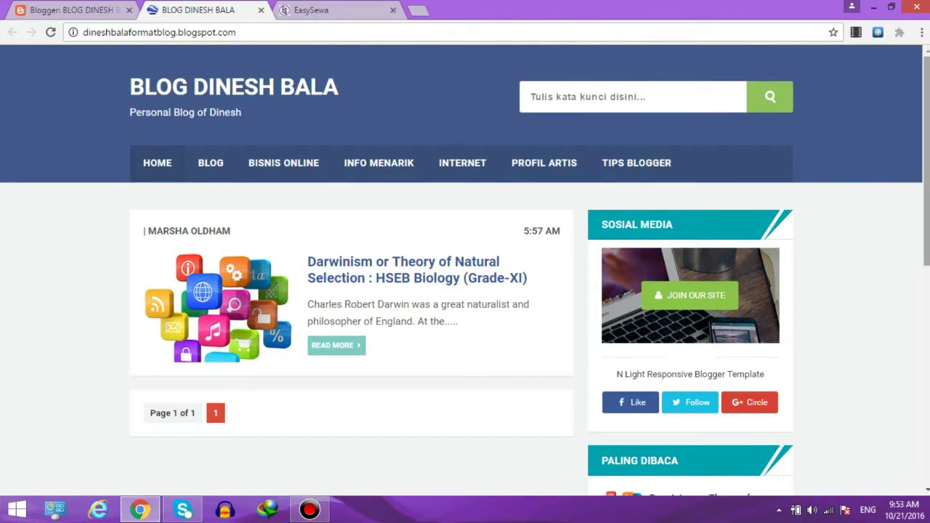
left_click_drag(926, 161, 926, 224)
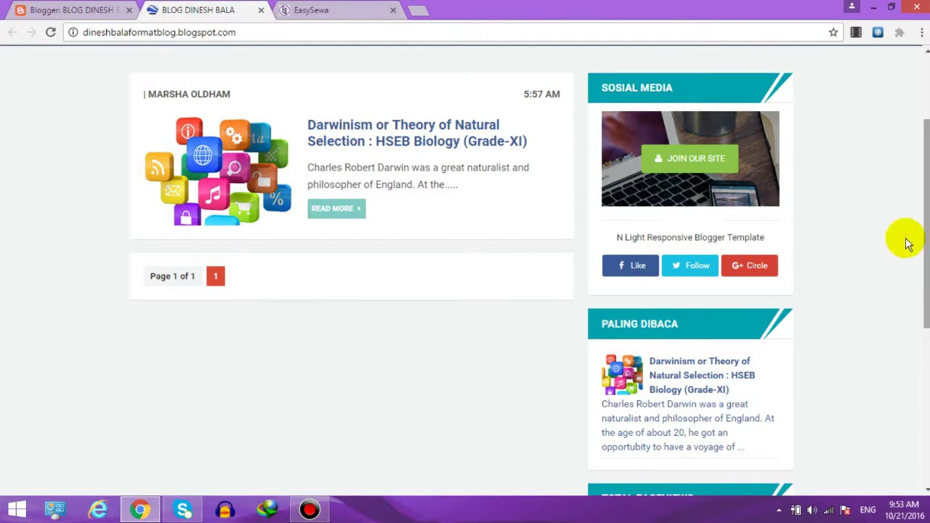
scroll(906, 243, "down", 2)
scroll(907, 243, "up", 1)
scroll(913, 108, "up", 3)
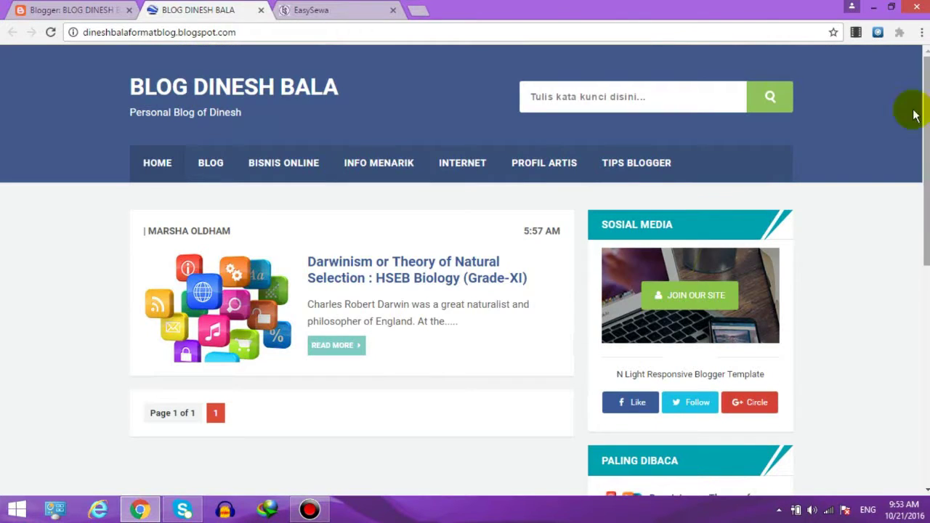
In the EasySewa tab, load developers.facebook.com/docs from the autocompleted 'dev' address
left_click(307, 8)
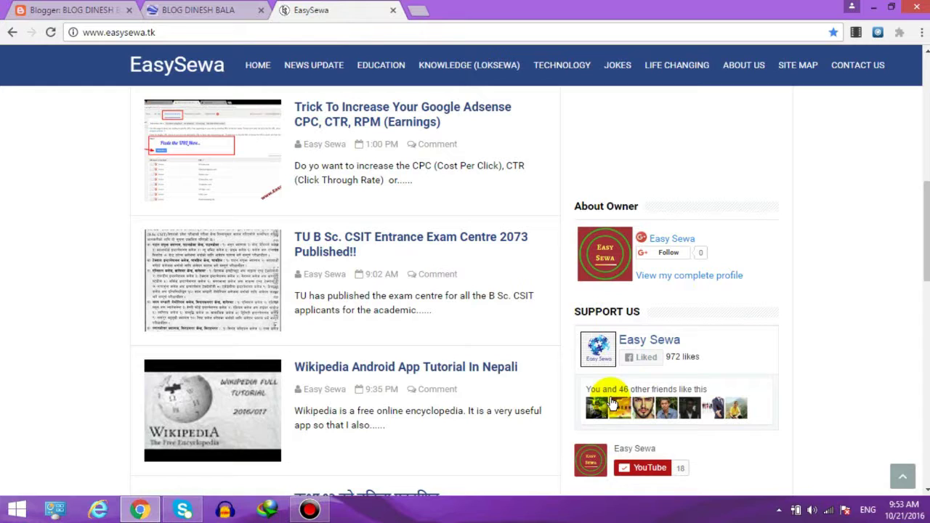
left_click(172, 35)
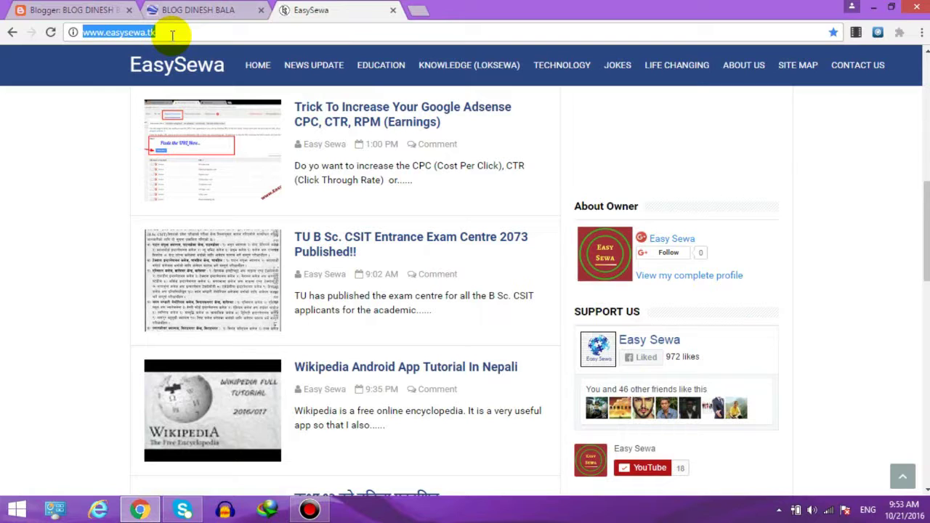
type("dev")
key("End")
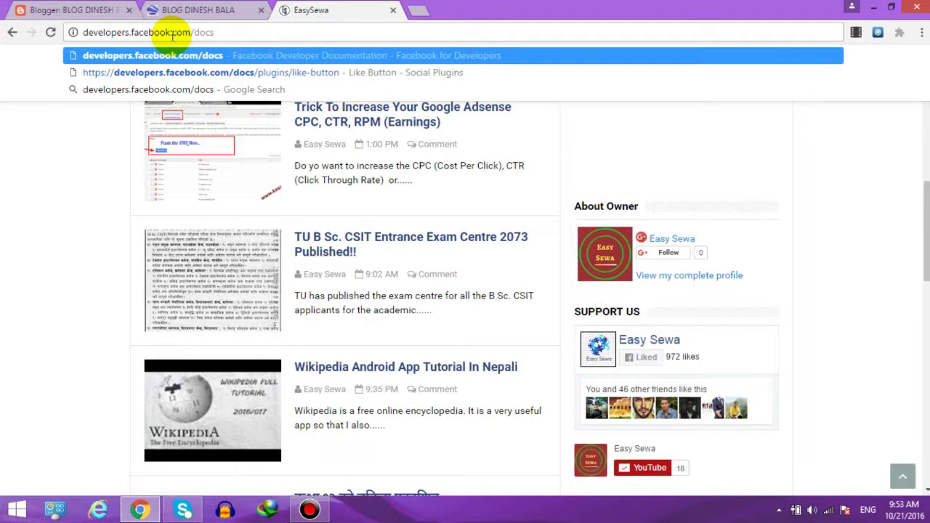
key("Return")
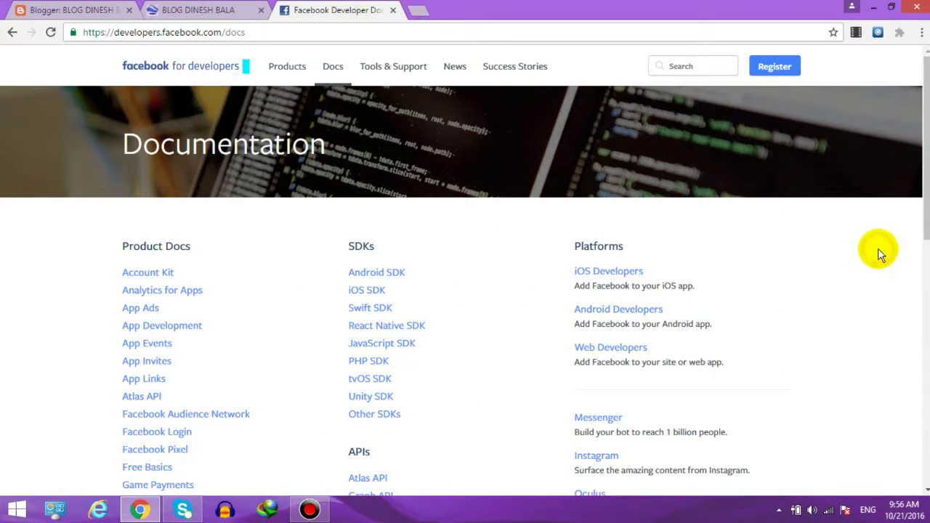
Open Social Plugins > Like Button docs and scroll to the Like Button Configurator
scroll(876, 251, "down", 4)
scroll(551, 370, "down", 2)
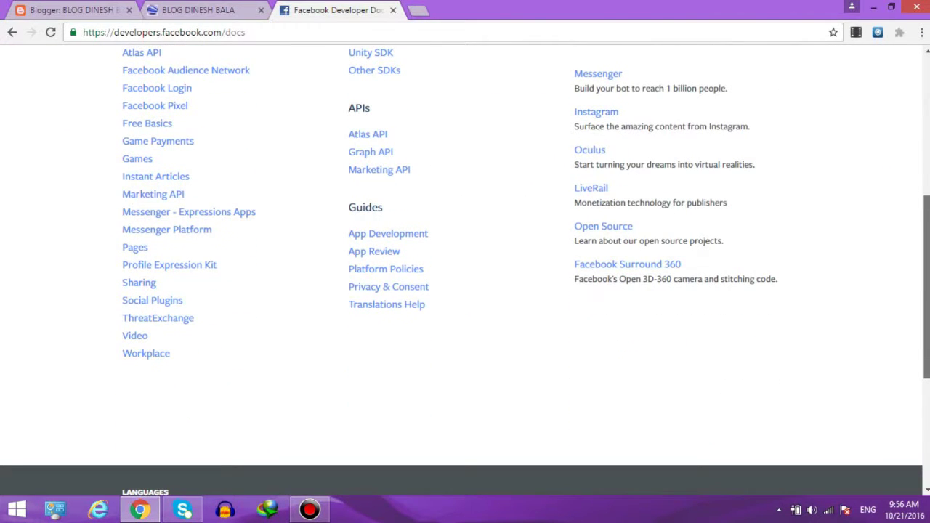
left_click(146, 305)
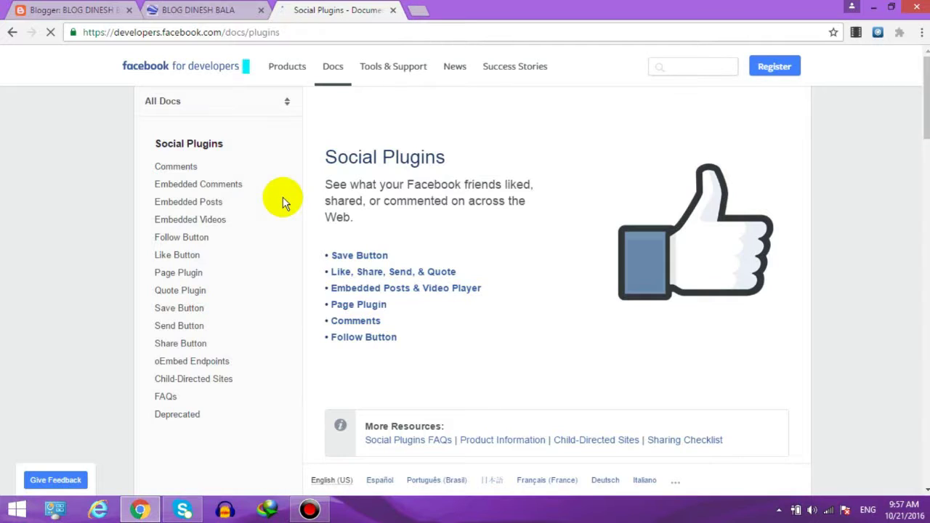
left_click(186, 261)
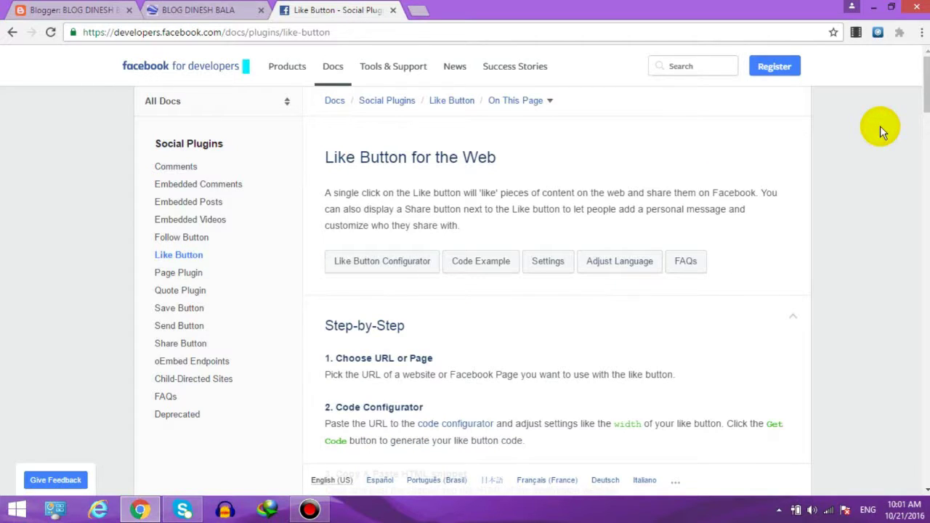
left_click_drag(927, 85, 926, 138)
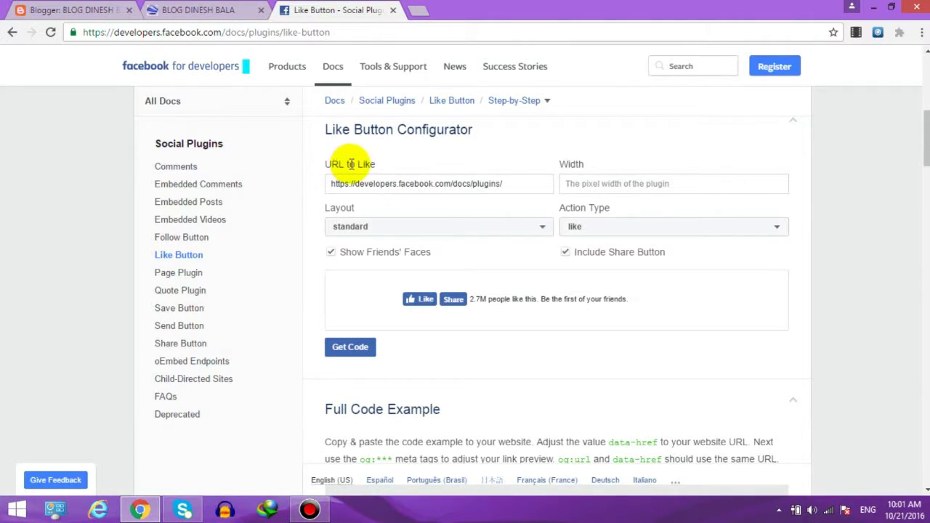
Point the URL to Like at the EasySewa Facebook page and refresh the preview
left_click(511, 185)
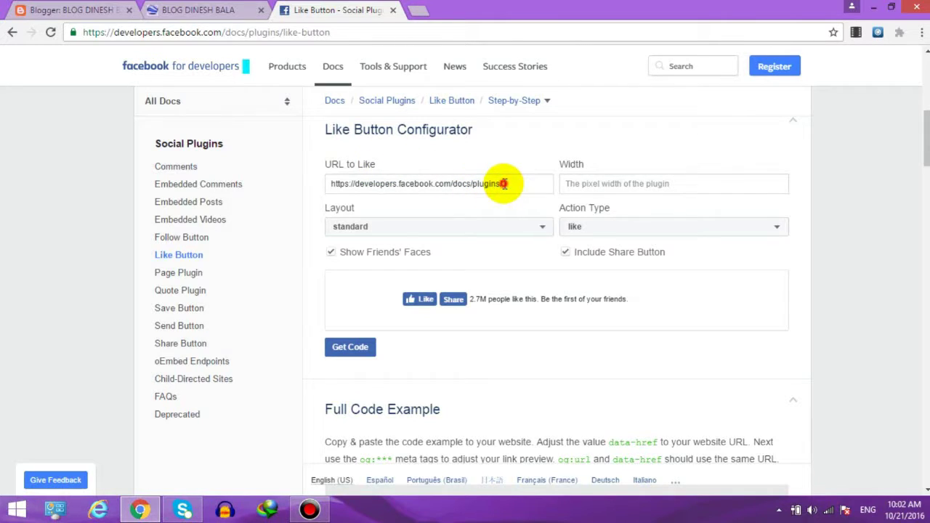
left_click_drag(503, 184, 355, 183)
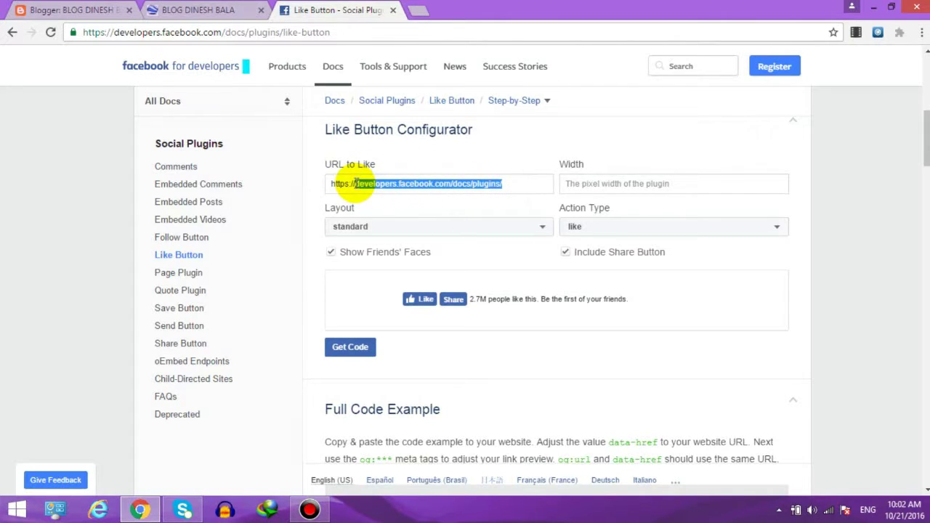
type("www")
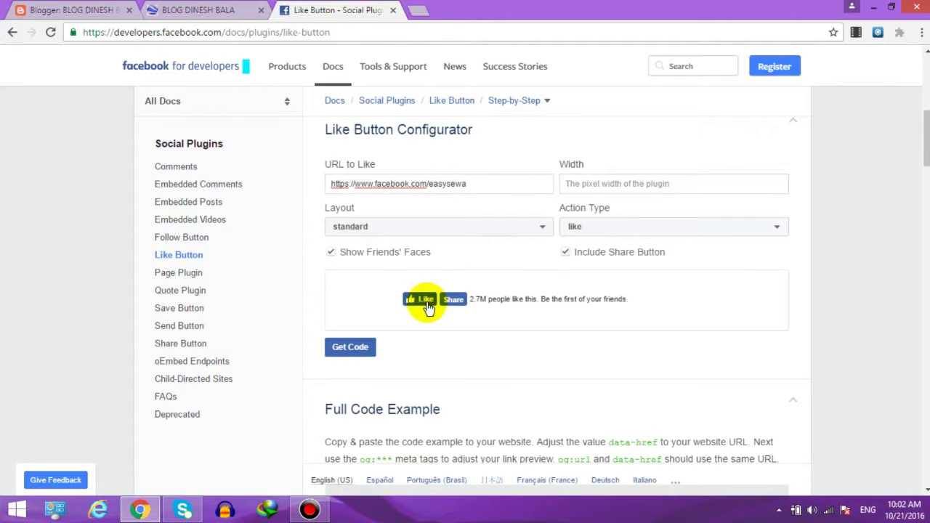
left_click(852, 262)
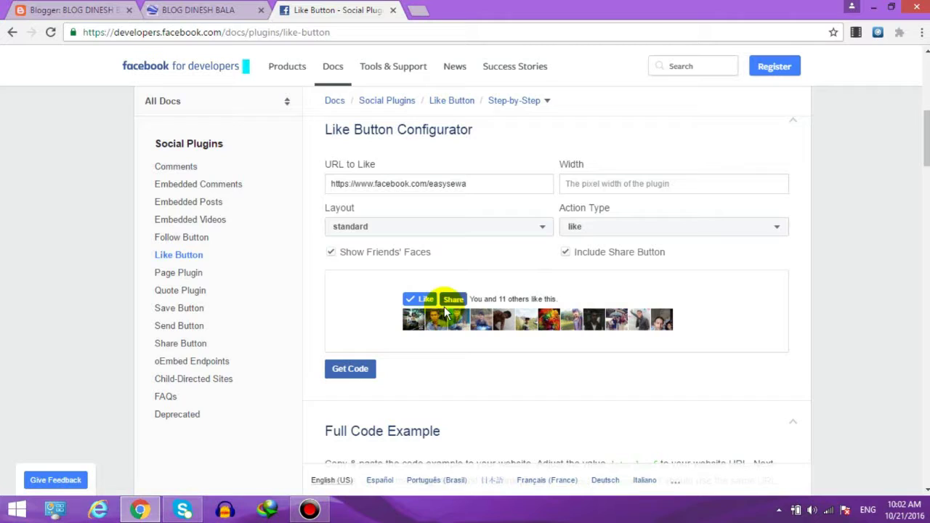
Keep the Like button layout as 'standard' and the action type as 'like'
left_click(594, 184)
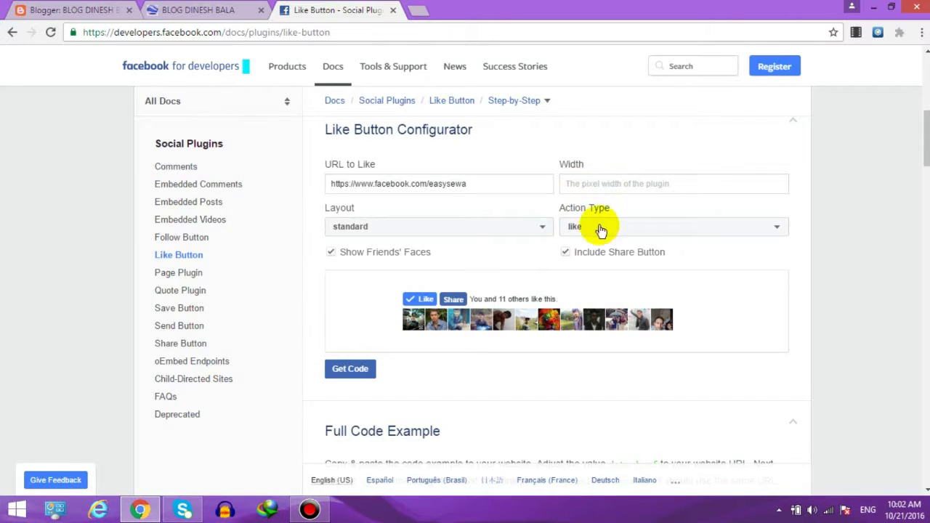
left_click(469, 226)
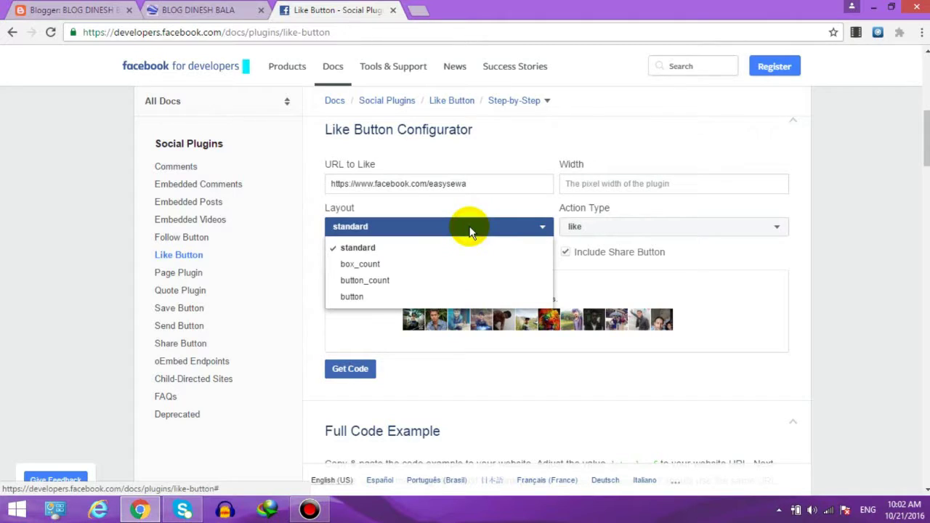
left_click(463, 227)
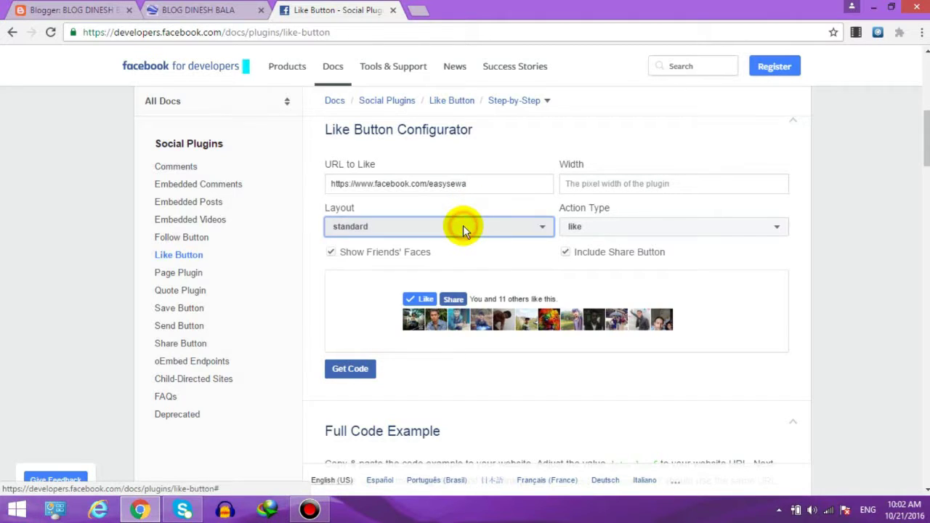
left_click(460, 224)
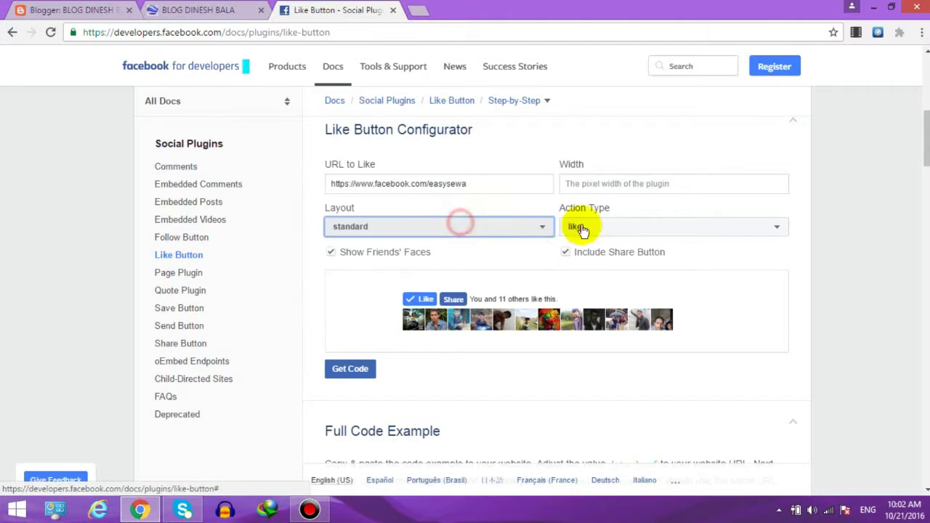
left_click(625, 232)
left_click(625, 233)
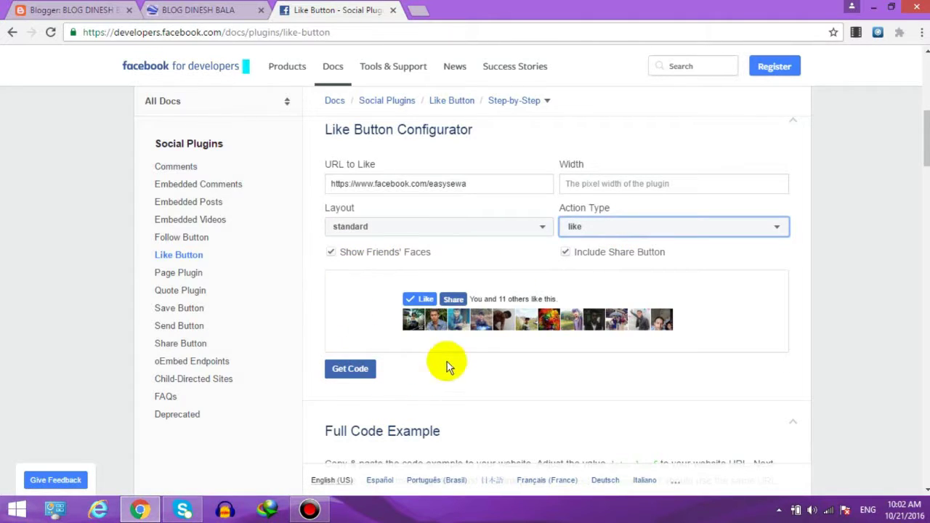
scroll(797, 217, "down", 2)
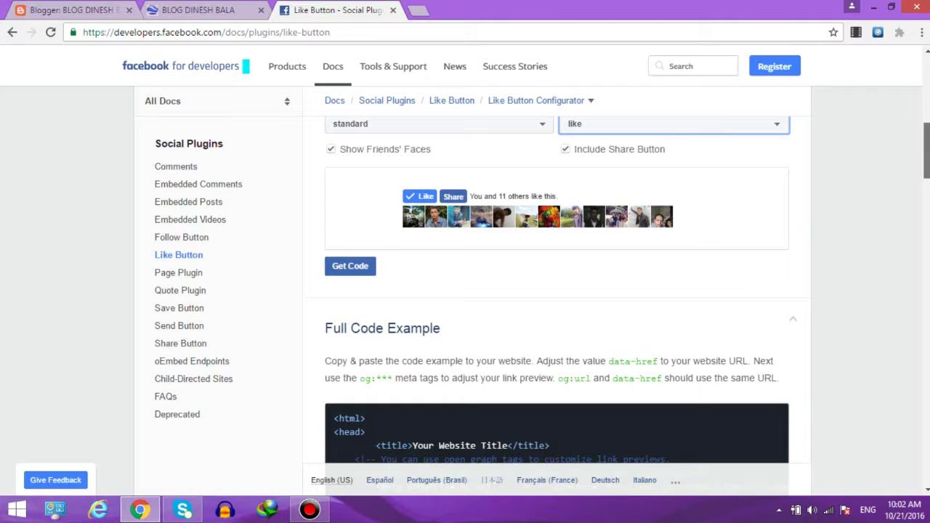
Generate the Like button code and copy its Step 2 JavaScript SDK snippet
left_click(350, 267)
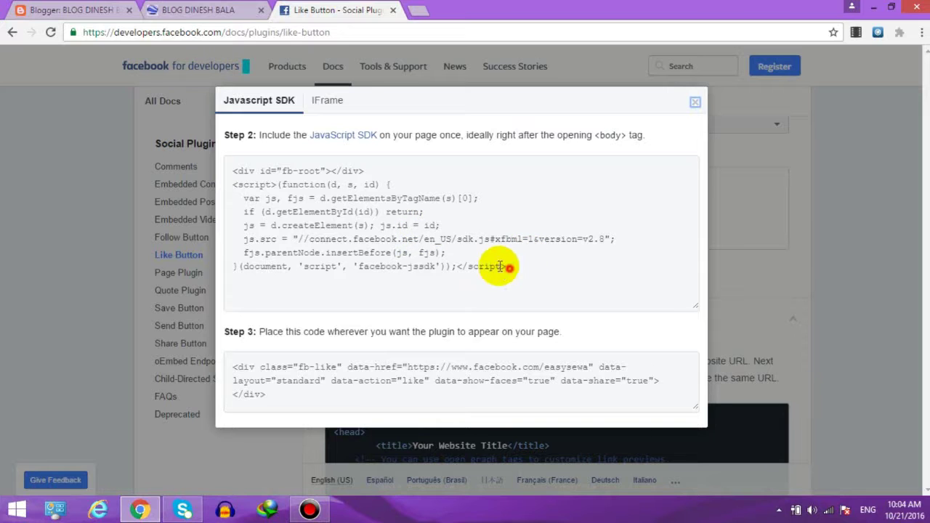
left_click_drag(500, 266, 231, 171)
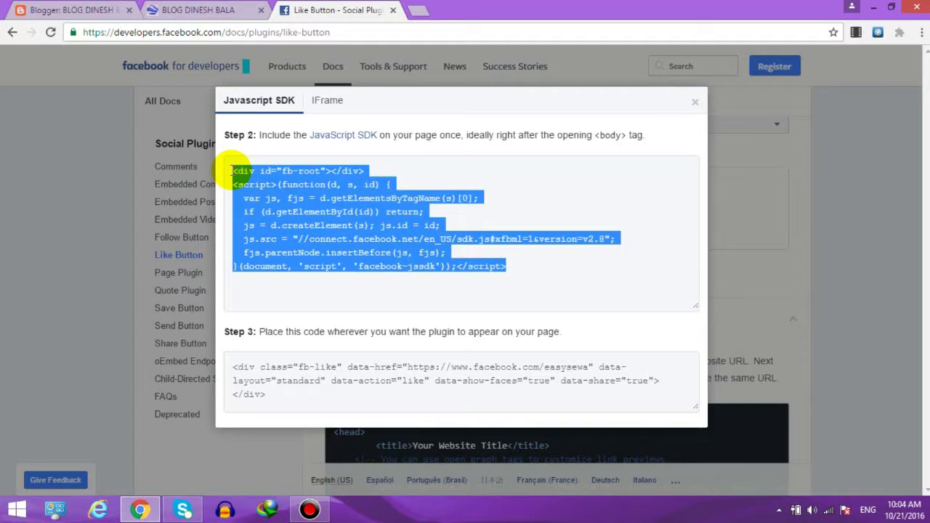
right_click(231, 175)
left_click(250, 181)
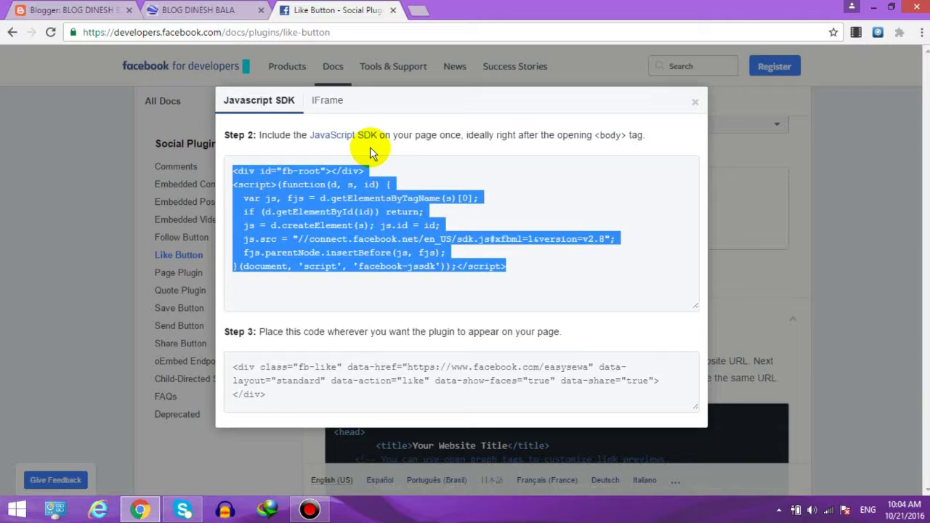
left_click(376, 151)
left_click(73, 8)
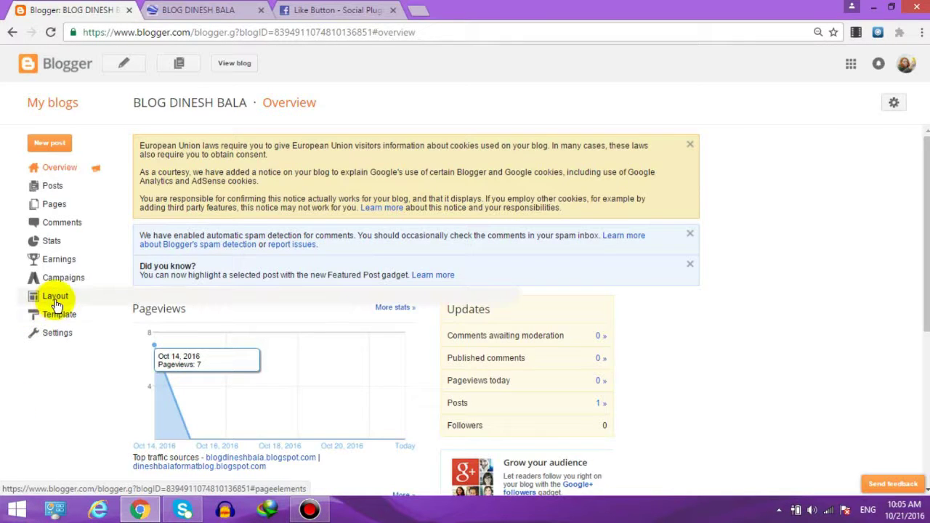
On the Layout page, add a sidebar gadget and choose HTML/JavaScript
left_click(56, 298)
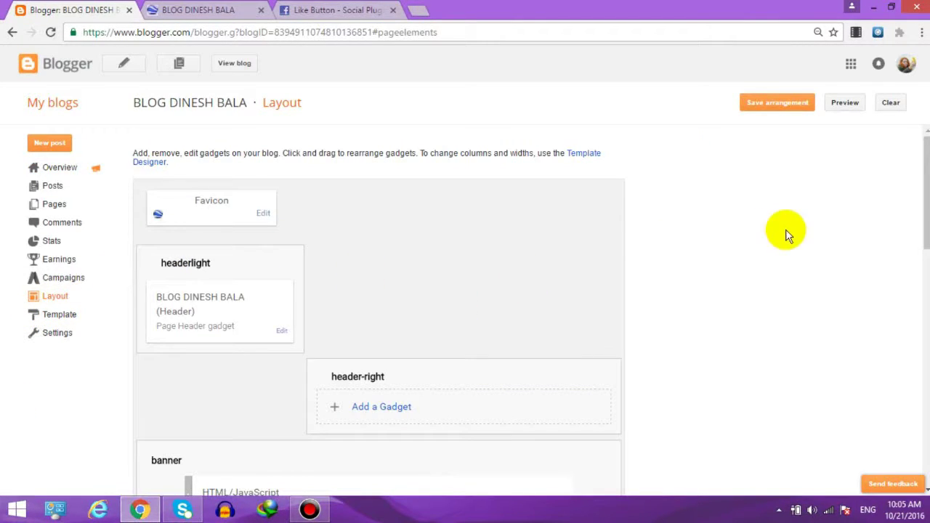
scroll(926, 189, "down", 2)
scroll(478, 305, "down", 3)
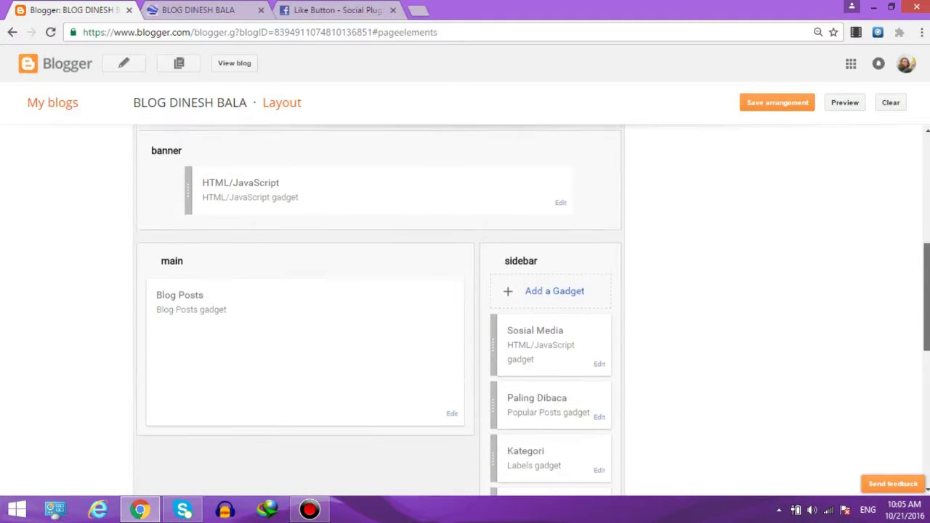
left_click(549, 285)
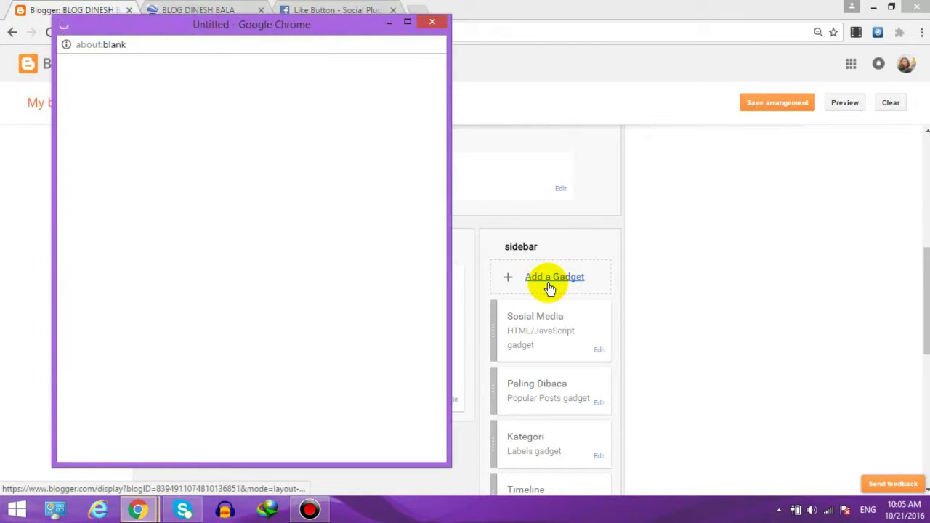
left_click_drag(212, 24, 587, 35)
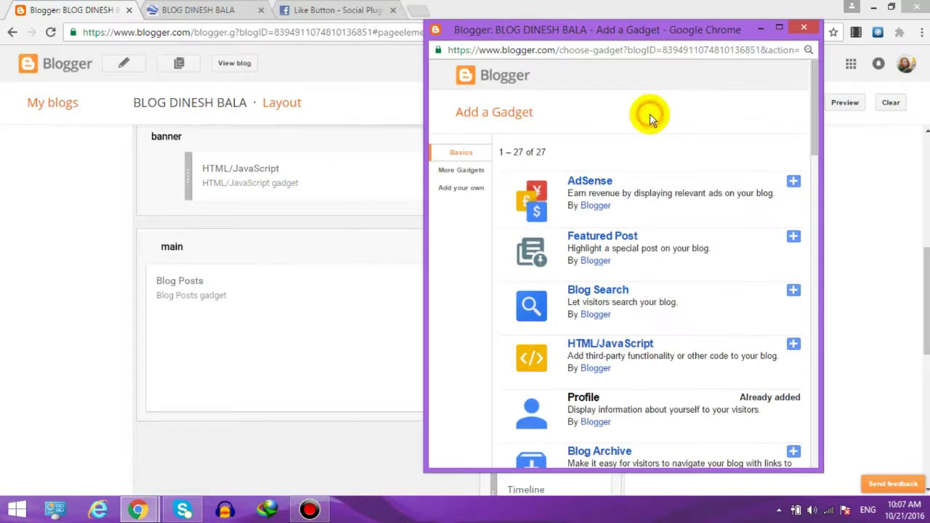
left_click(595, 346)
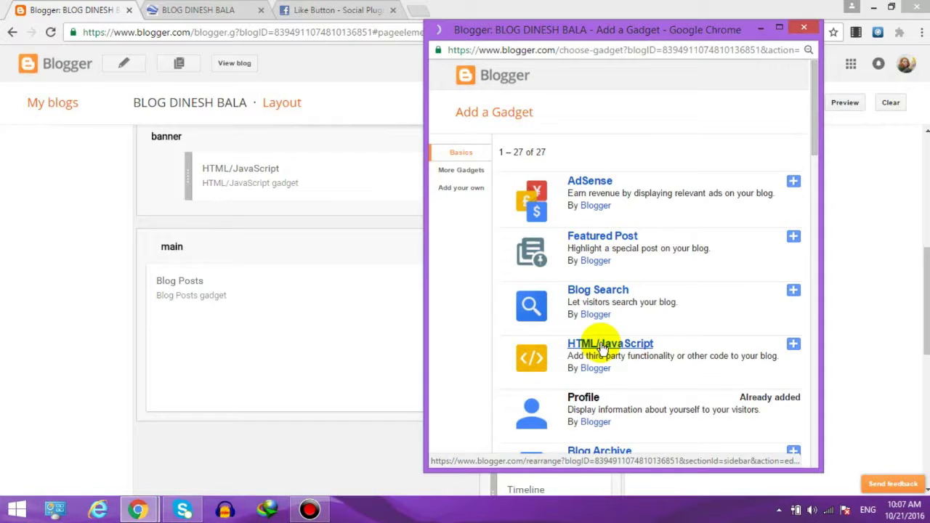
Leave the gadget title blank and paste the Facebook SDK script into Content
type("P")
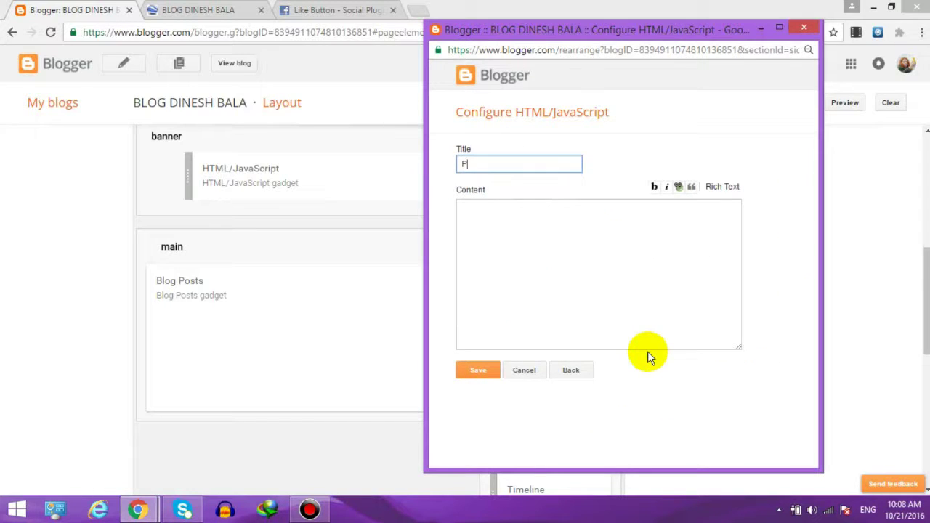
key("BackSpace")
left_click(588, 272)
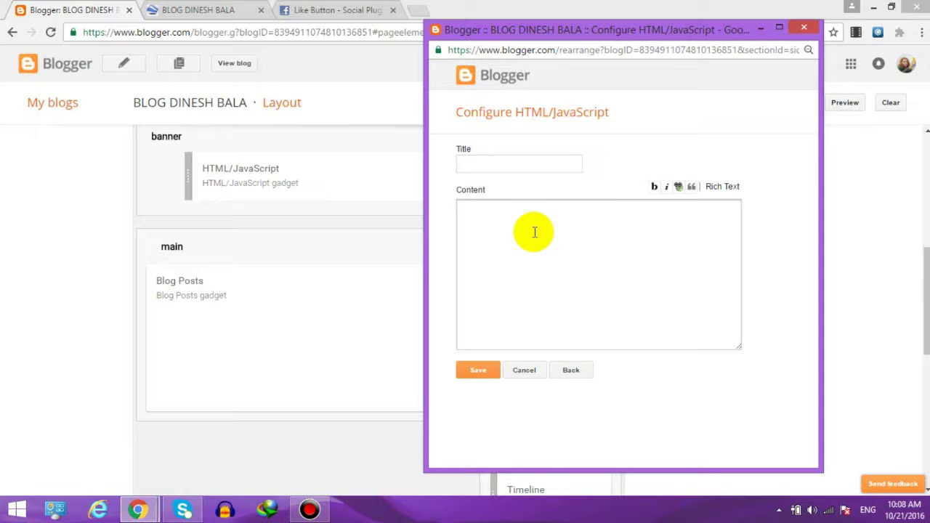
key("ctrl+v")
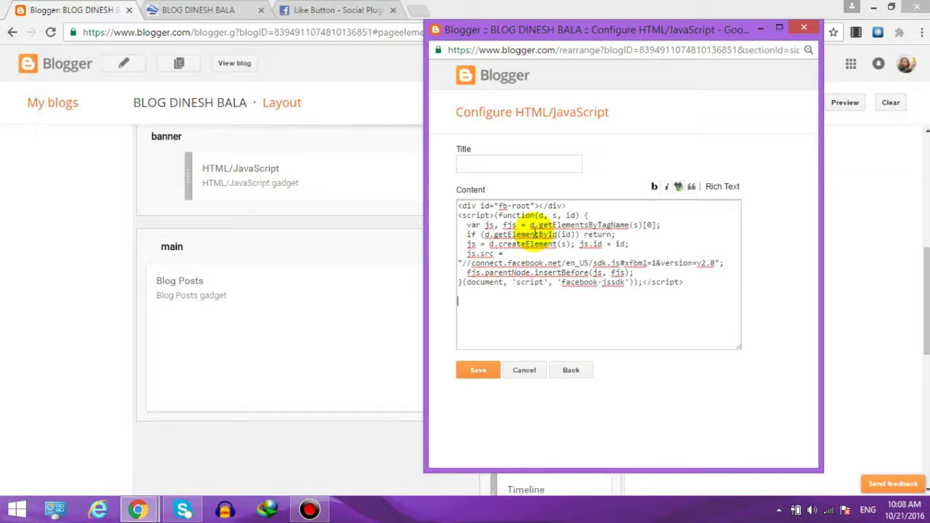
Copy the Step 3 fb-like div, paste it below the script, and save the gadget
left_click(322, 9)
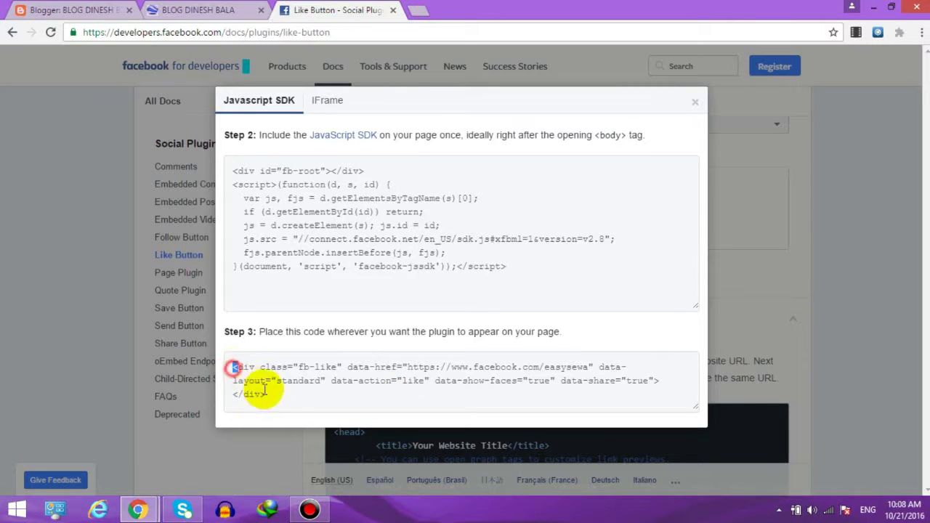
left_click_drag(232, 366, 289, 400)
right_click(245, 369)
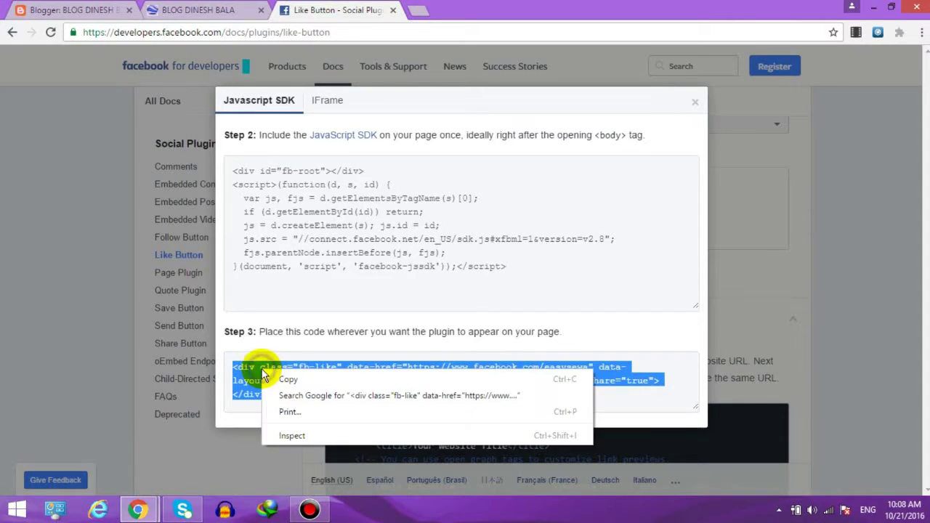
left_click(279, 378)
left_click(28, 4)
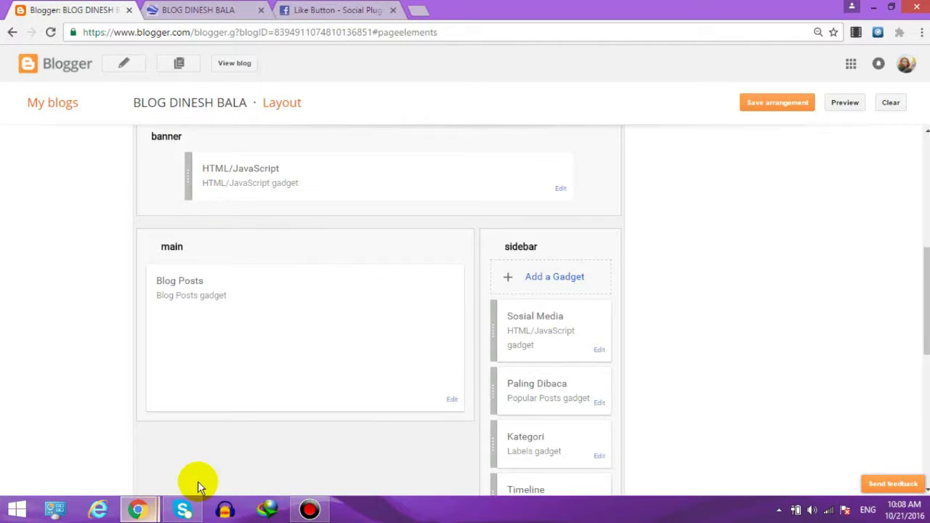
mouse_move(138, 509)
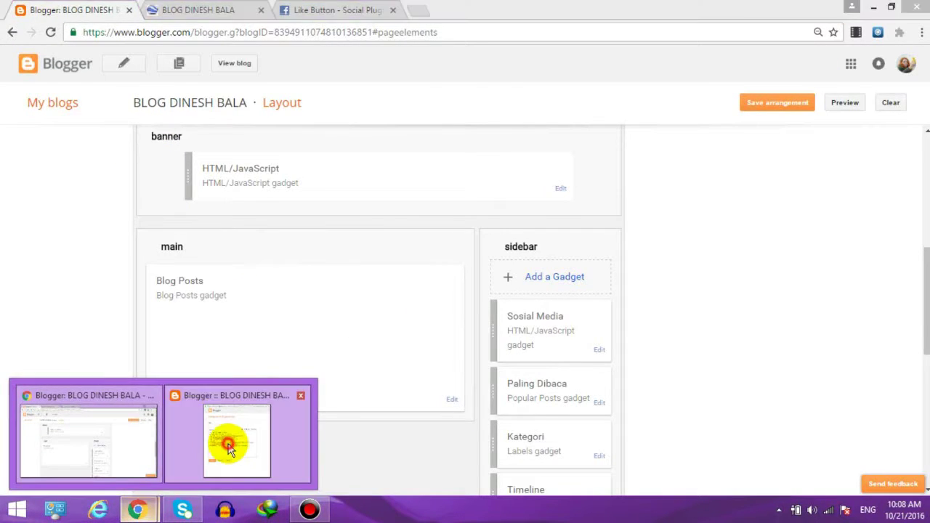
left_click(232, 440)
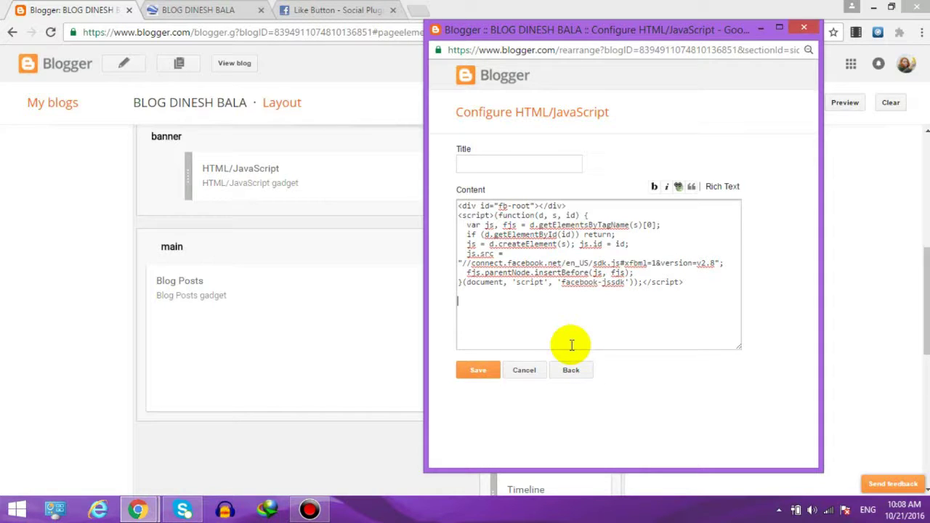
key("ctrl+v")
left_click(492, 371)
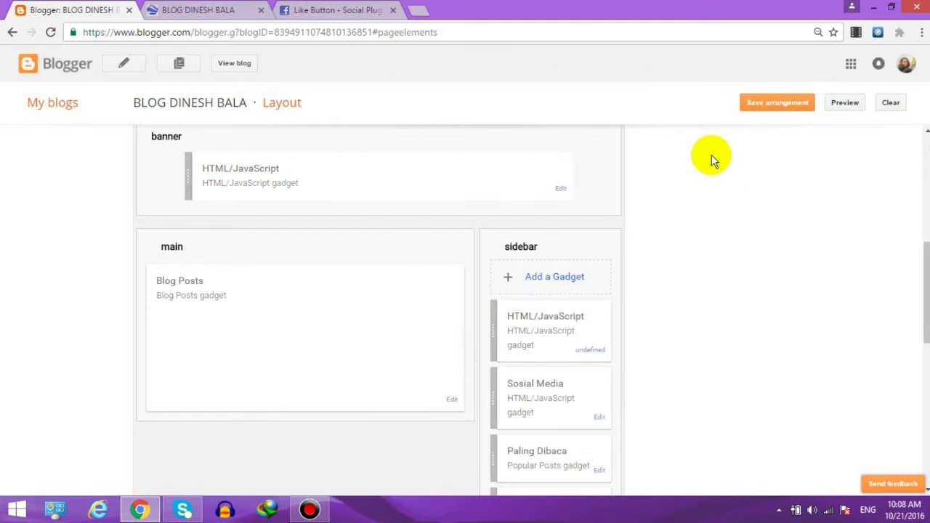
Save the layout arrangement, reload the live blog and test the sidebar Like button
left_click(795, 98)
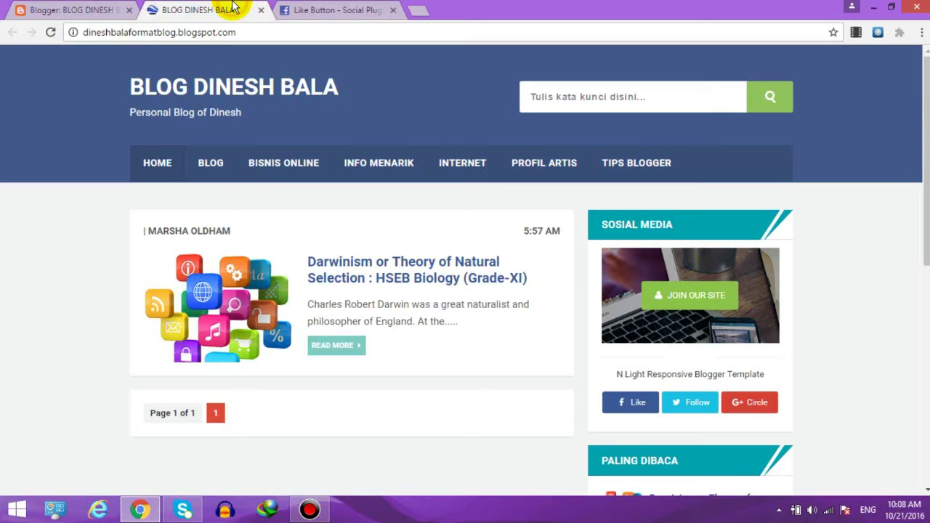
key("F5")
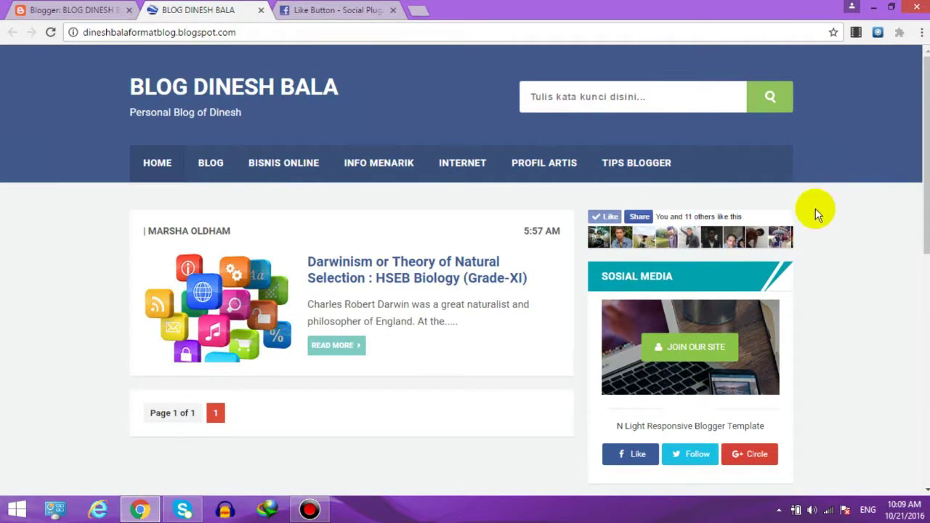
double_click(811, 236)
left_click(867, 216)
left_click_drag(926, 145, 927, 149)
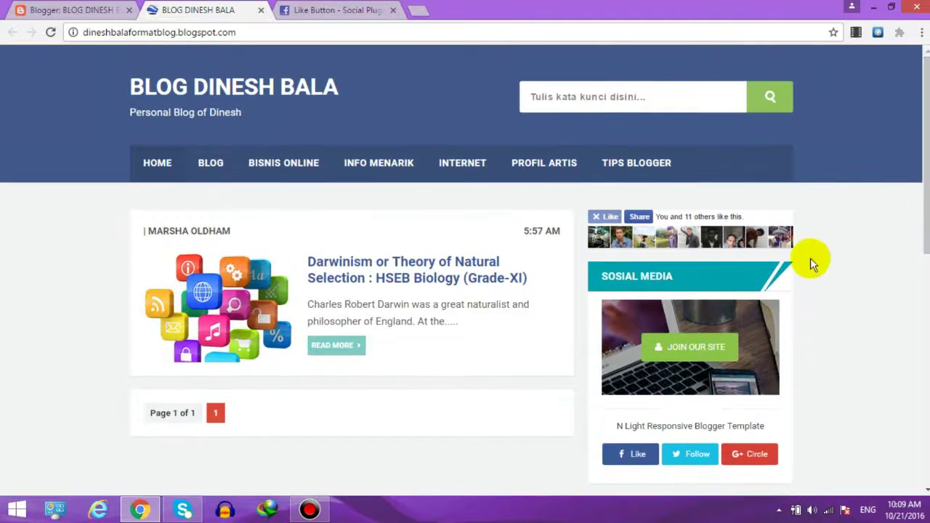